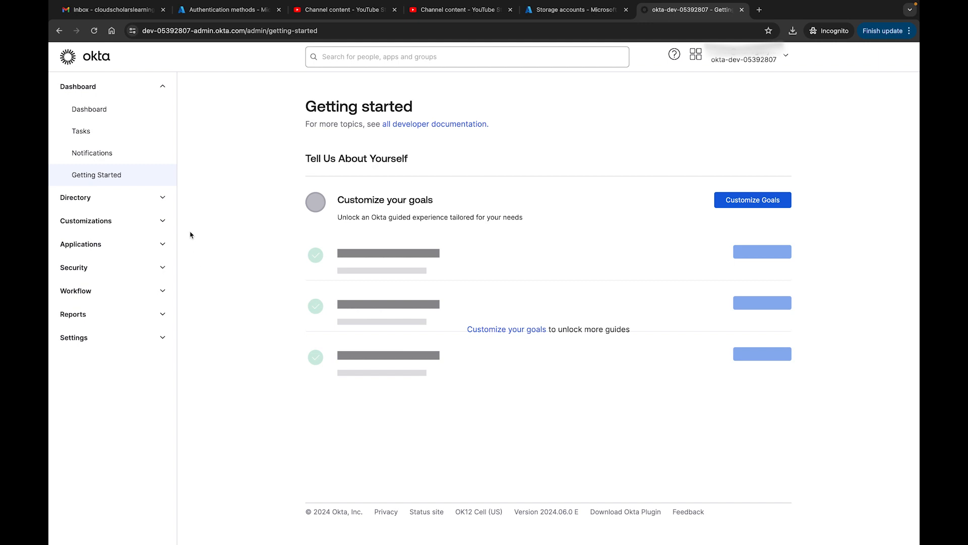
# Step: Open the directory's People page and bring up its import of users from CSV, closing it again without choosing a file
pyautogui.click(160, 197)
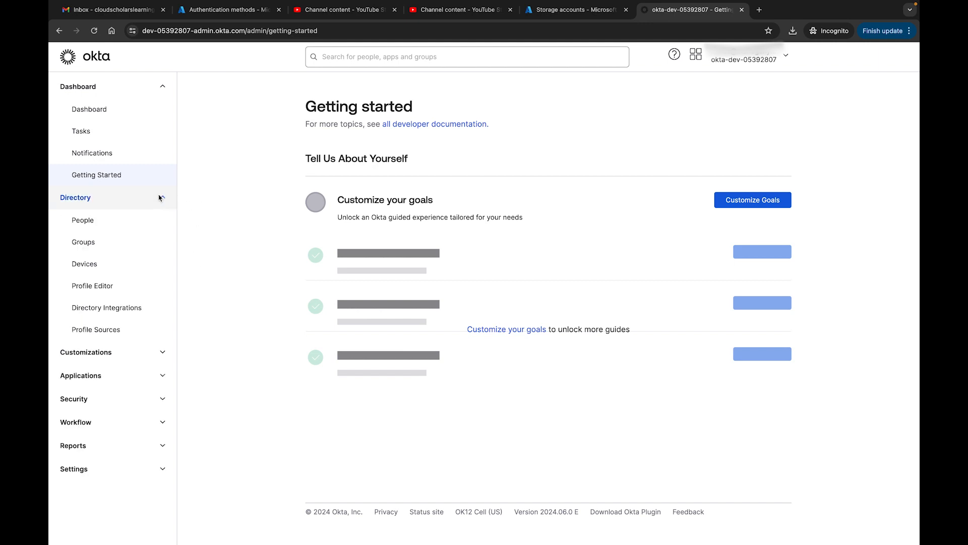
pyautogui.click(94, 224)
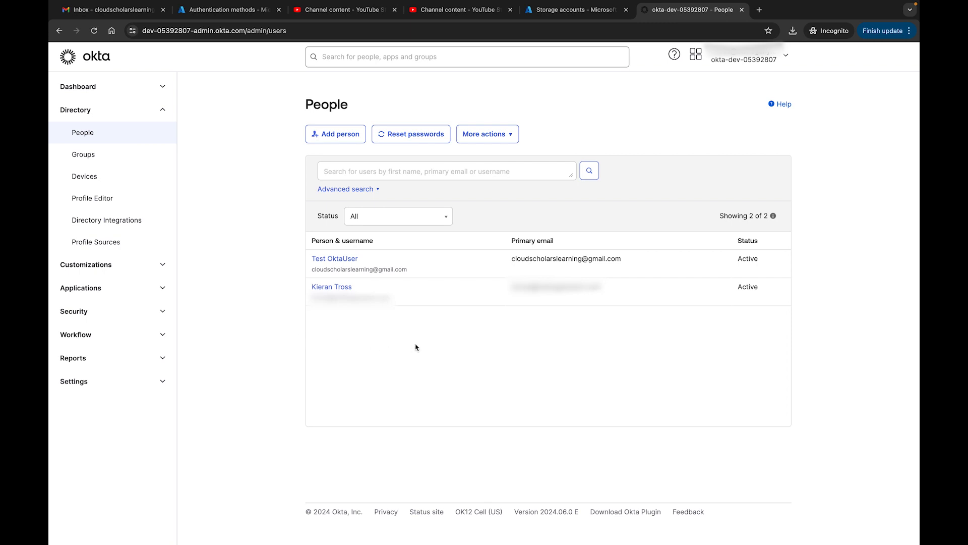
pyautogui.click(512, 140)
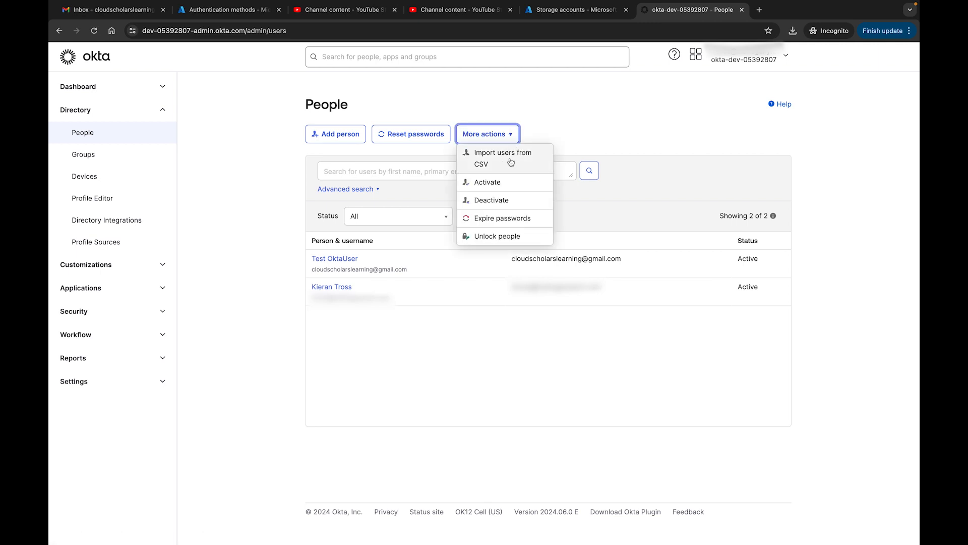
pyautogui.click(511, 162)
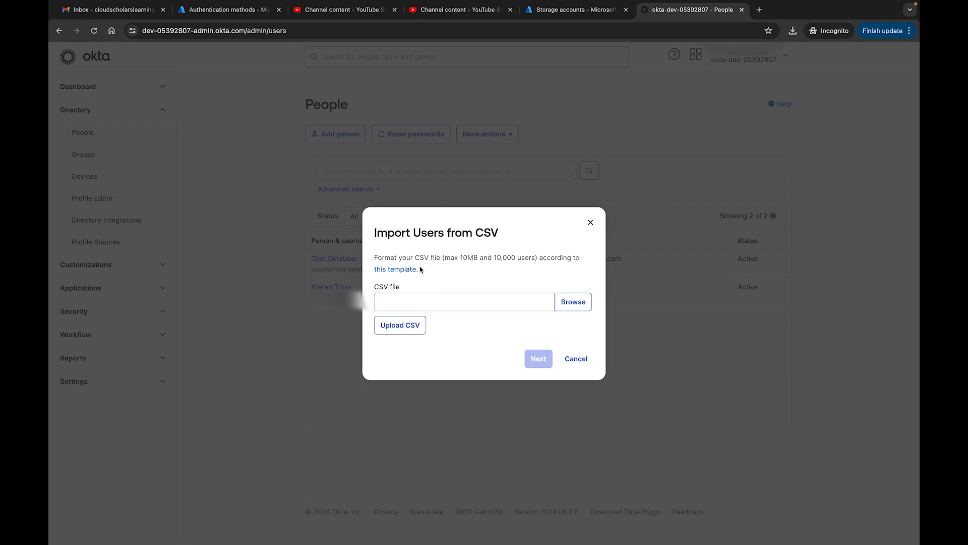
pyautogui.click(576, 359)
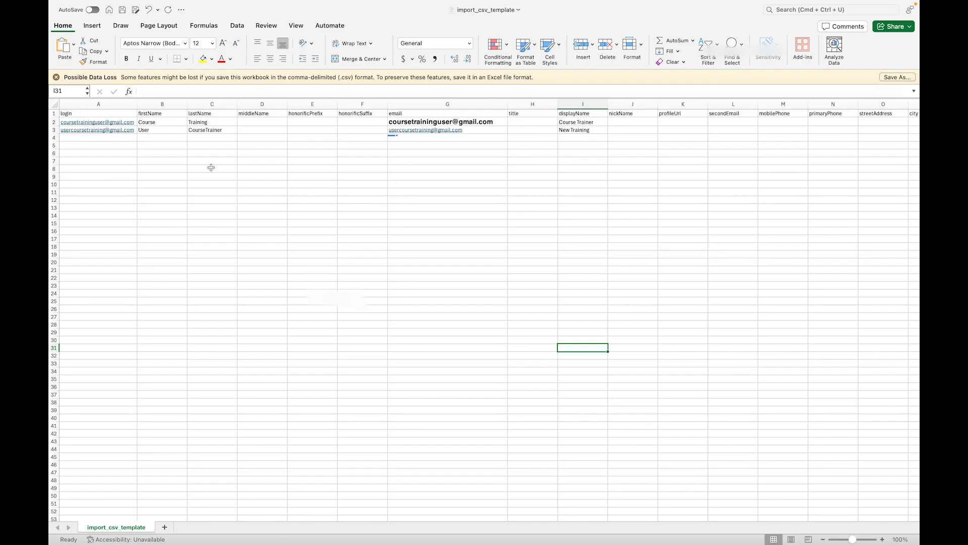
# Step: Switch to the import_csv_template workbook in Excel and examine its attribute columns from login through manager
pyautogui.click(137, 146)
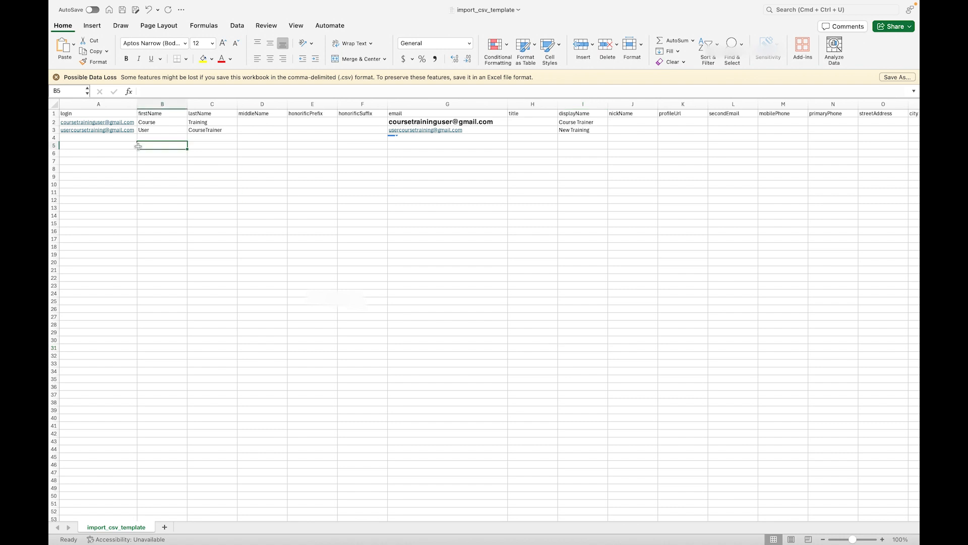
pyautogui.scroll(5, 138, 146)
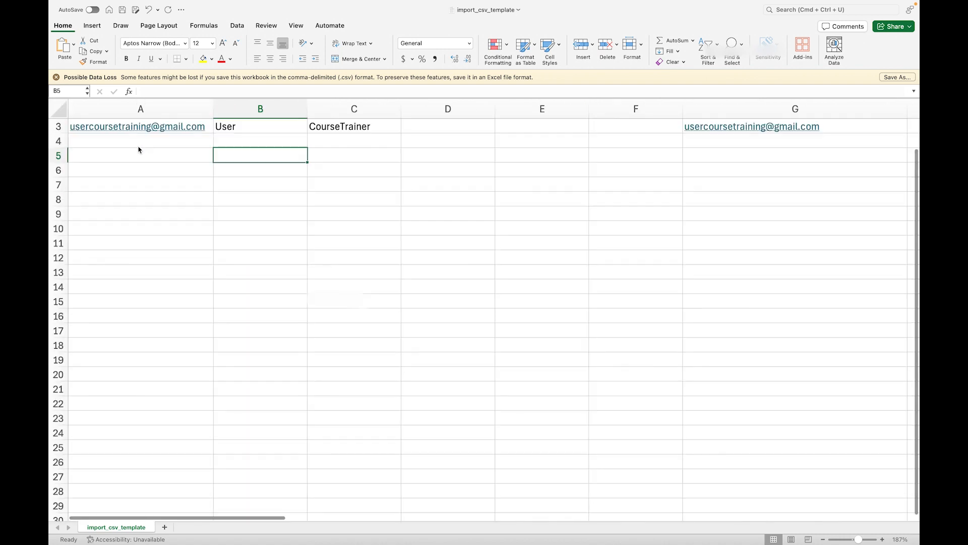
pyautogui.click(95, 126)
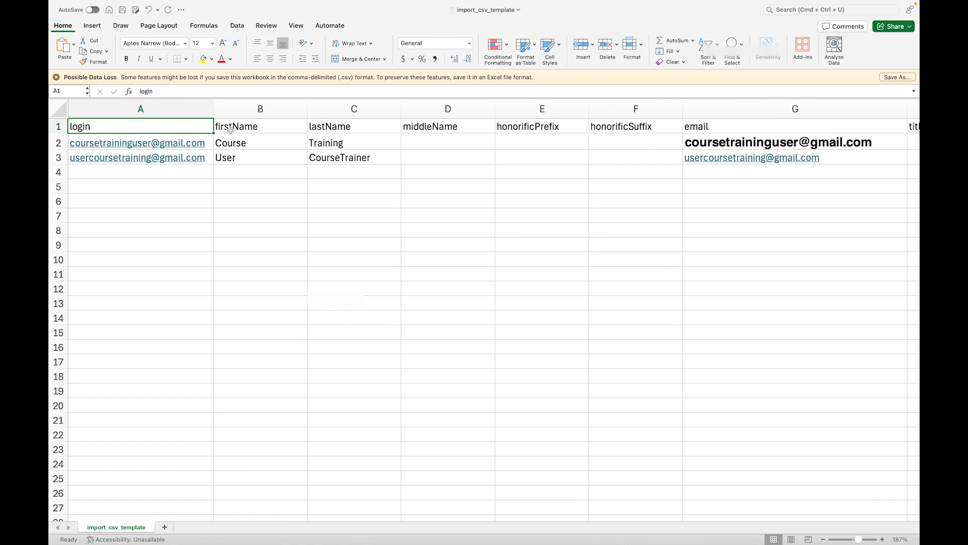
pyautogui.hscroll(5, 523, 170)
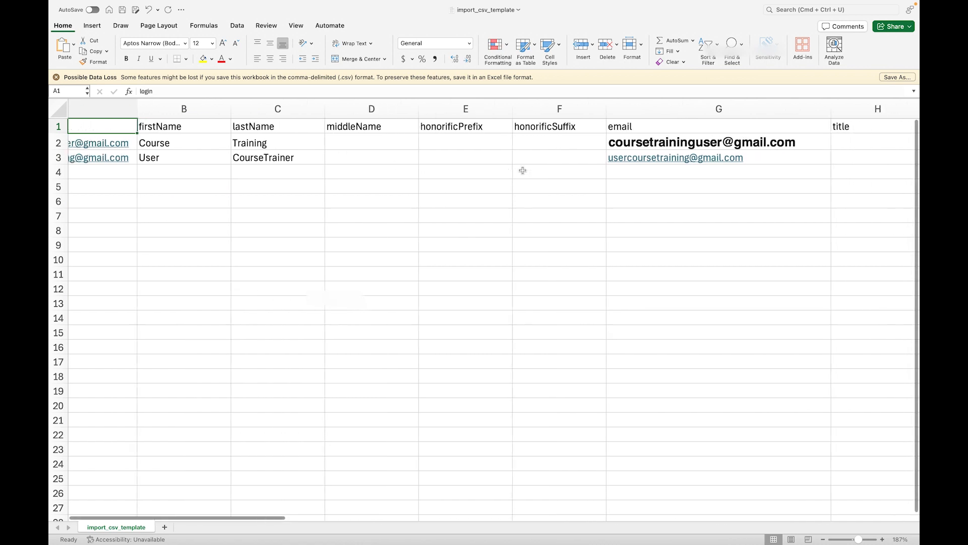
pyautogui.hscroll(10, 523, 171)
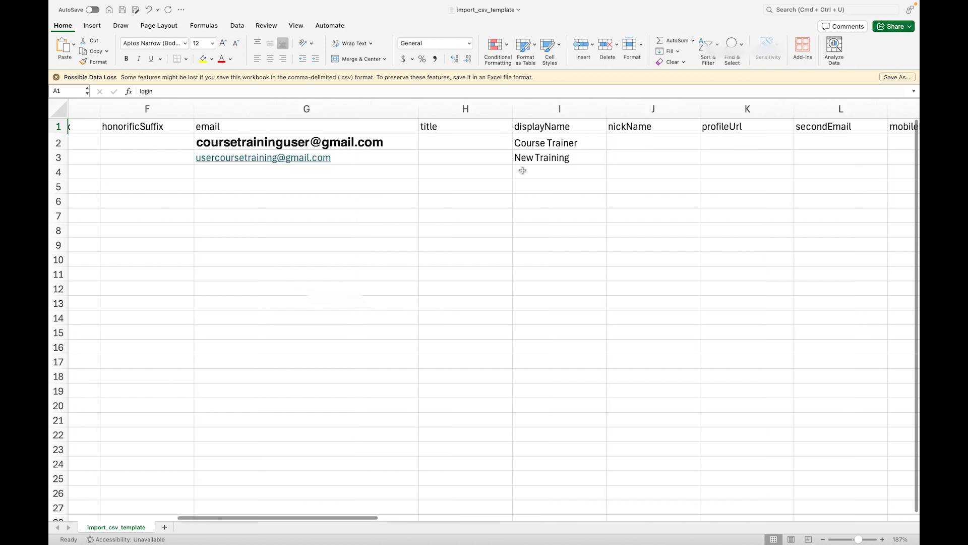
pyautogui.hscroll(10, 523, 171)
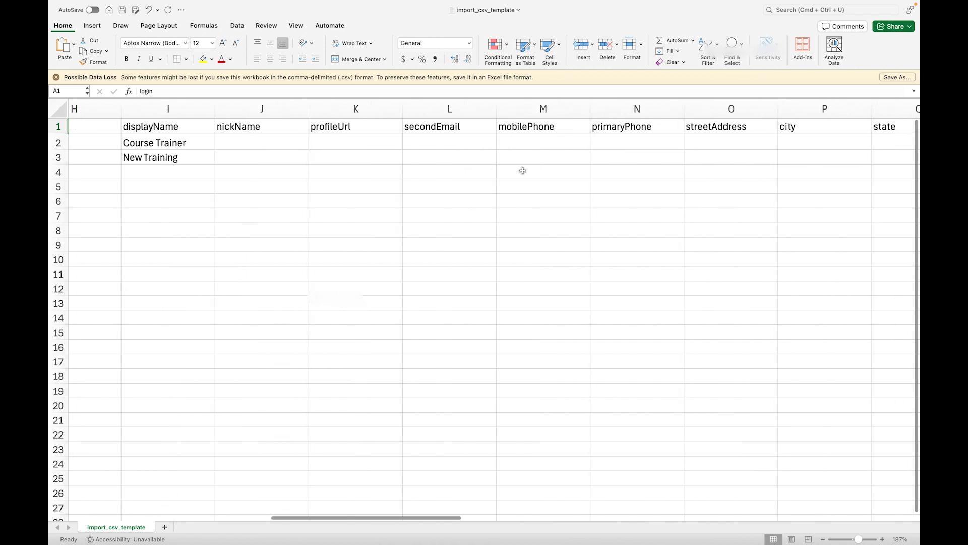
pyautogui.hscroll(10, 523, 171)
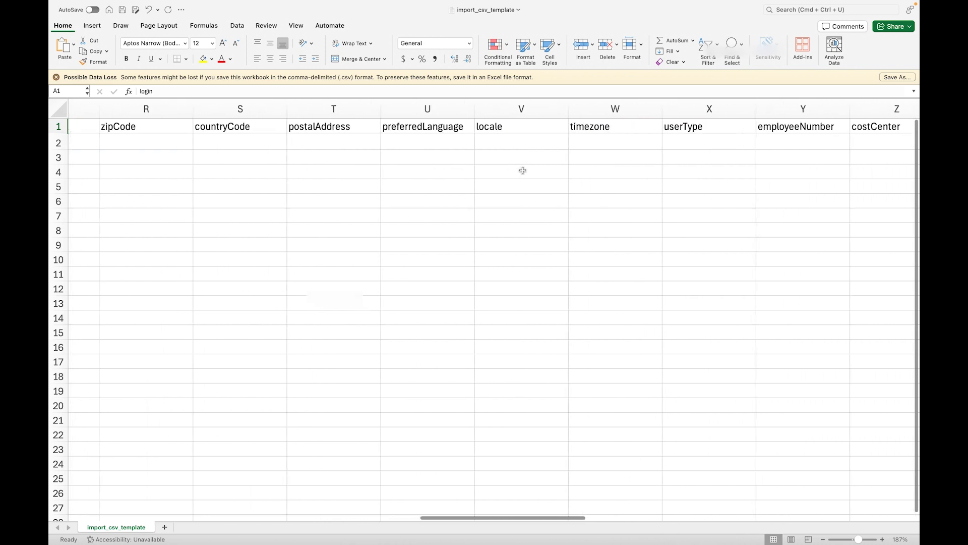
pyautogui.hscroll(5, 523, 170)
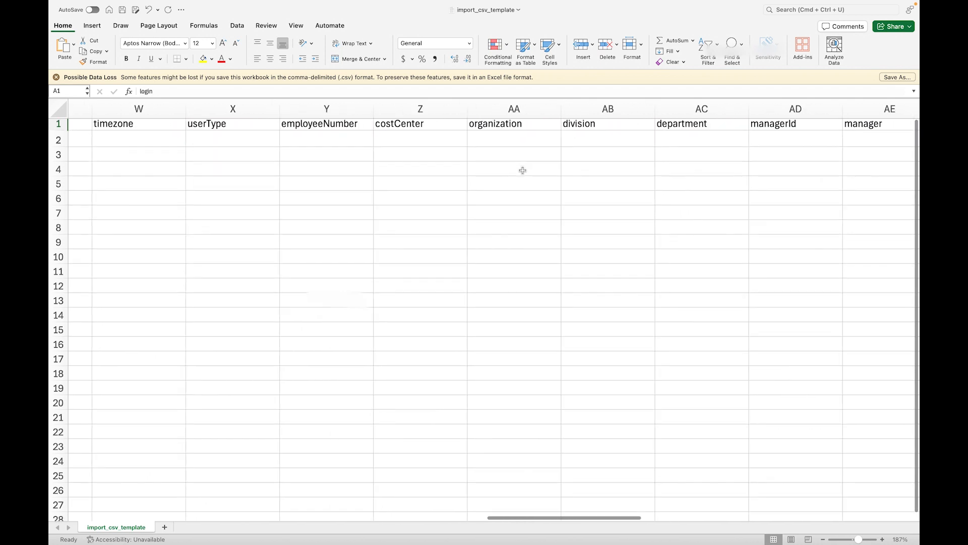
pyautogui.hscroll(2, 523, 170)
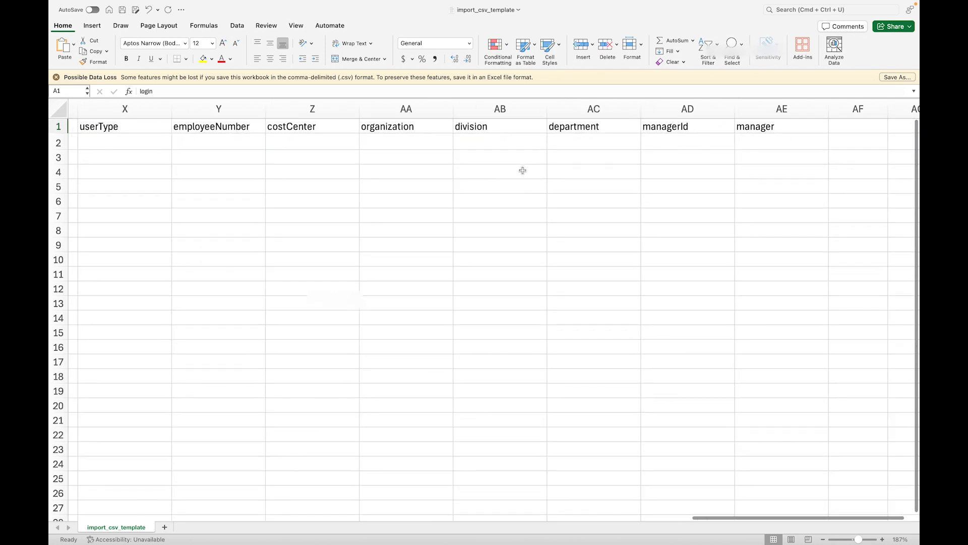
# Step: Review which columns are filled in for the two sample users: login, firstName, lastName, email and displayName
pyautogui.hscroll(-15, 522, 171)
pyautogui.hscroll(-3, 523, 171)
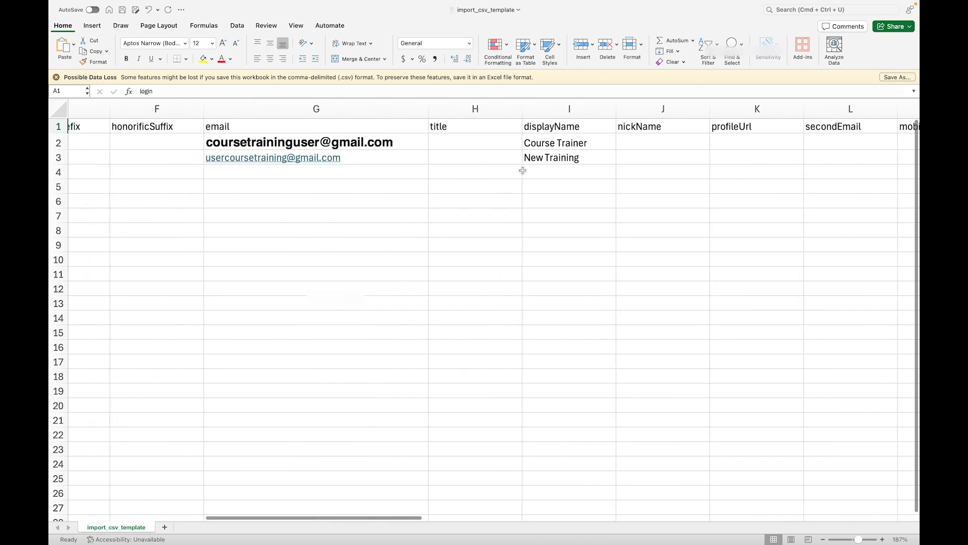
pyautogui.hscroll(-1, 523, 170)
pyautogui.hscroll(5, 523, 171)
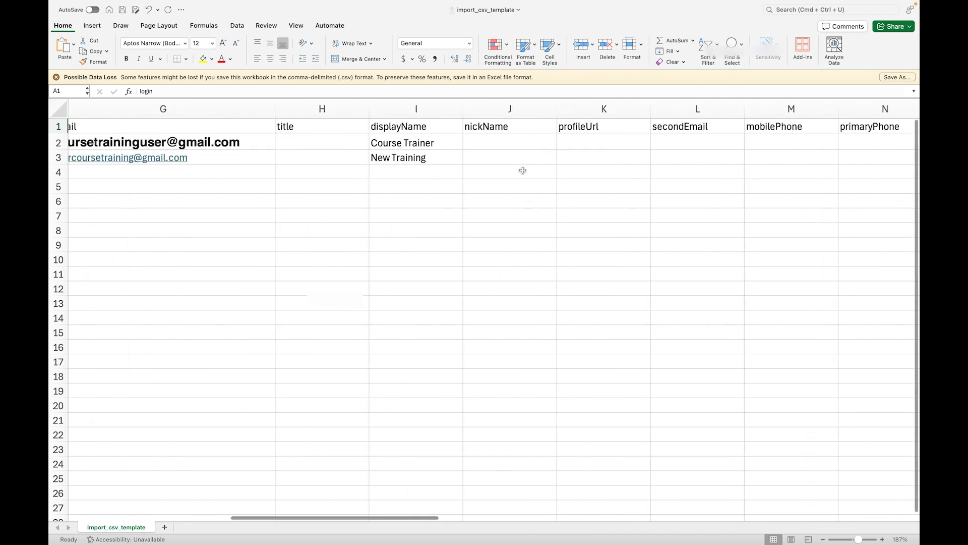
pyautogui.hscroll(-10, 523, 171)
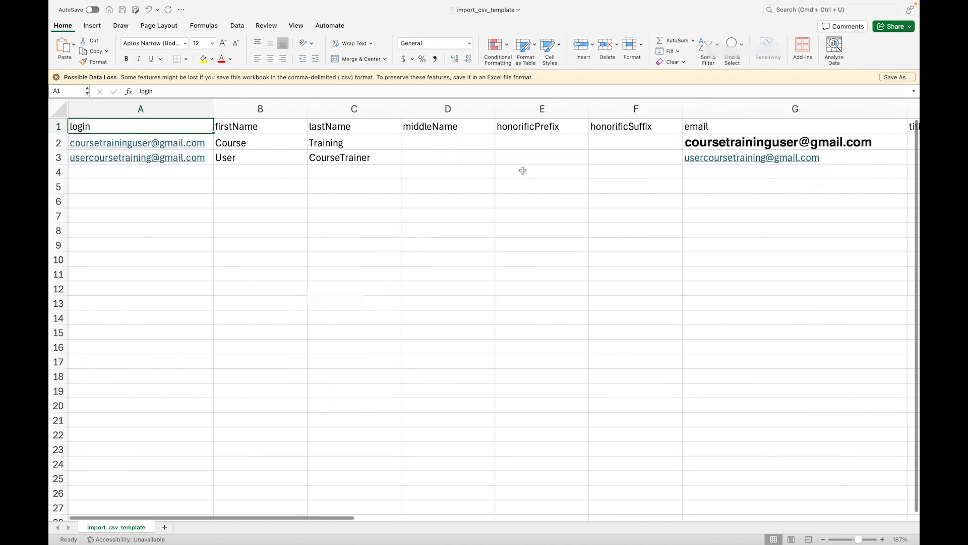
pyautogui.hscroll(1, 522, 171)
pyautogui.scroll(-5, 522, 173)
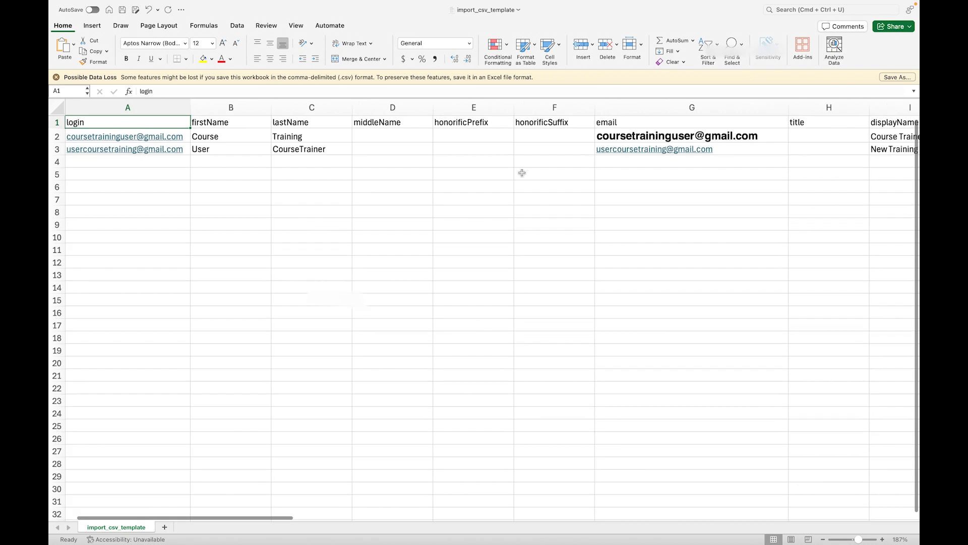
pyautogui.scroll(-4, 521, 175)
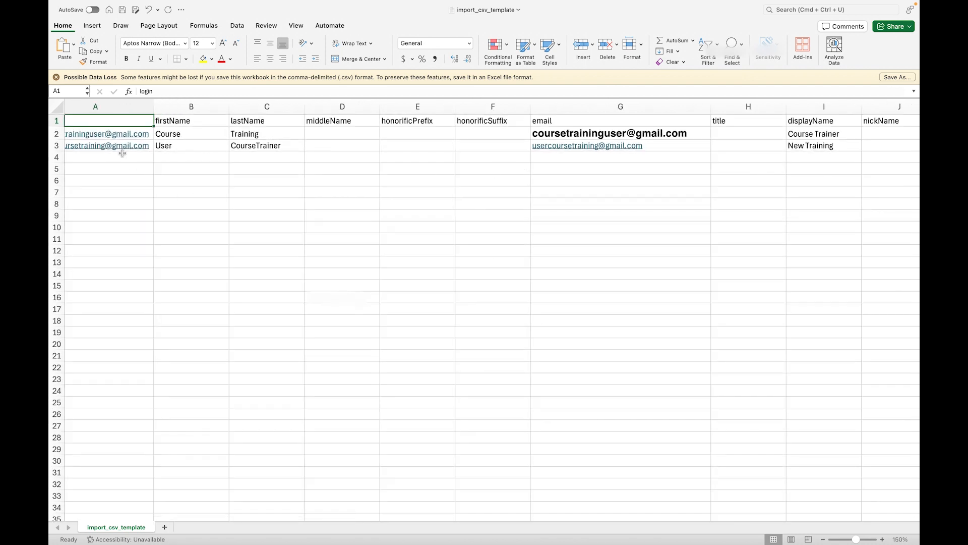
pyautogui.hscroll(-2, 227, 201)
pyautogui.click(222, 202)
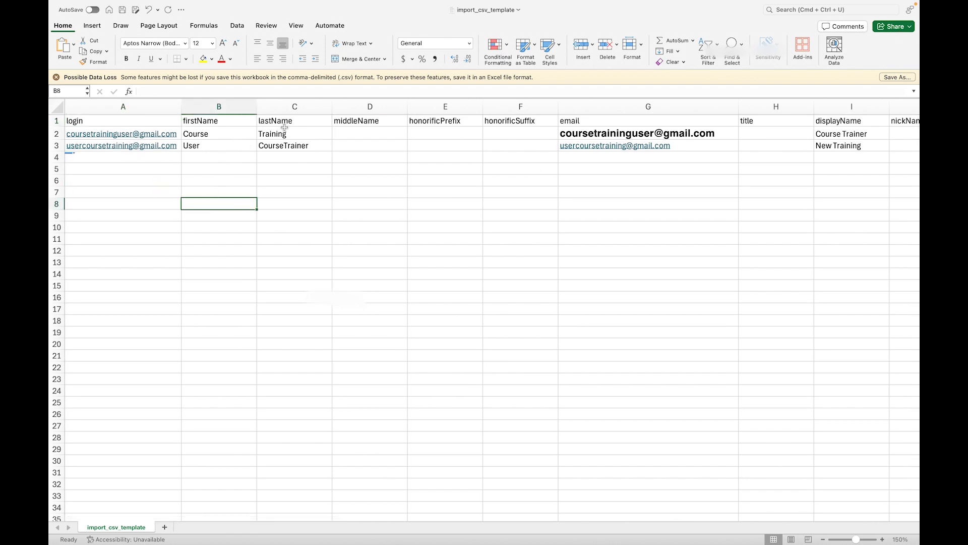
pyautogui.hscroll(2, 388, 173)
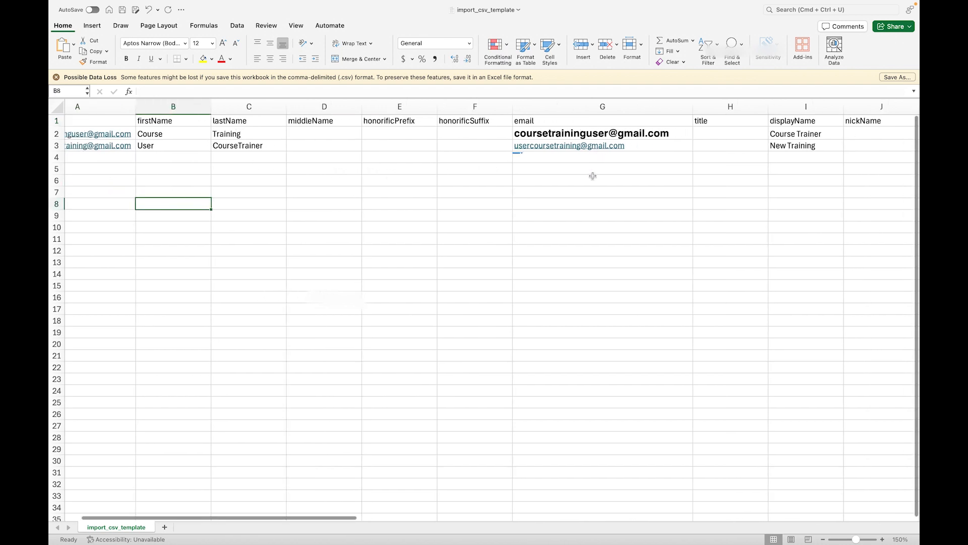
pyautogui.hscroll(1, 616, 190)
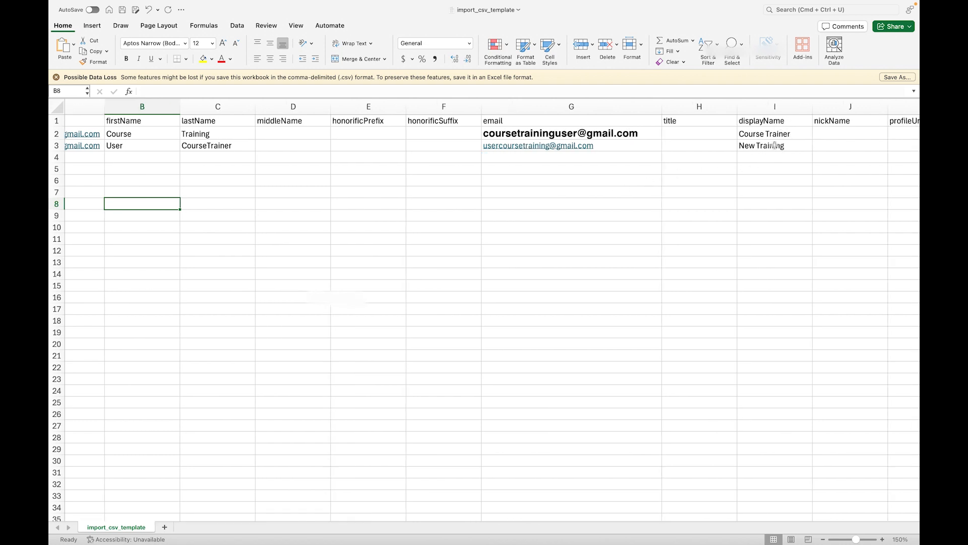
pyautogui.hscroll(-1, 775, 146)
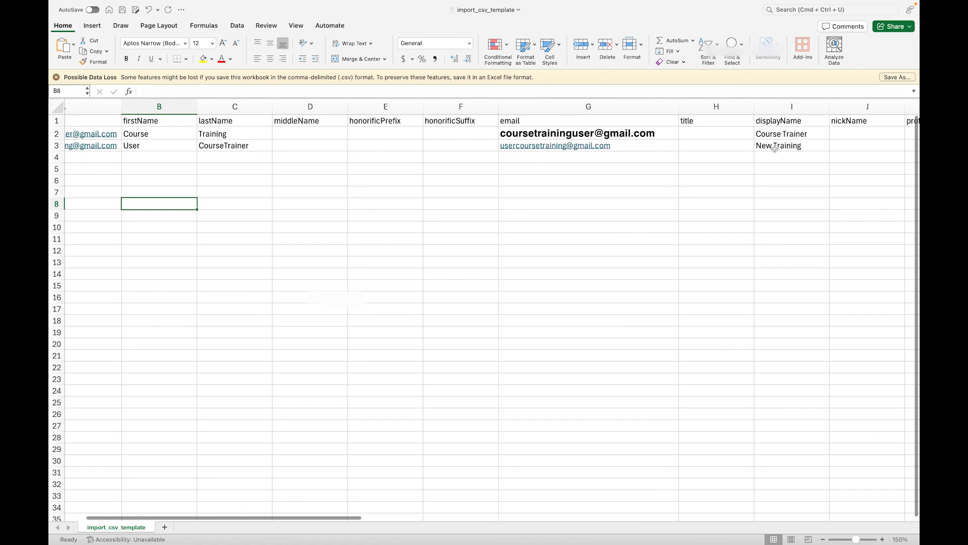
pyautogui.hscroll(-2, 775, 148)
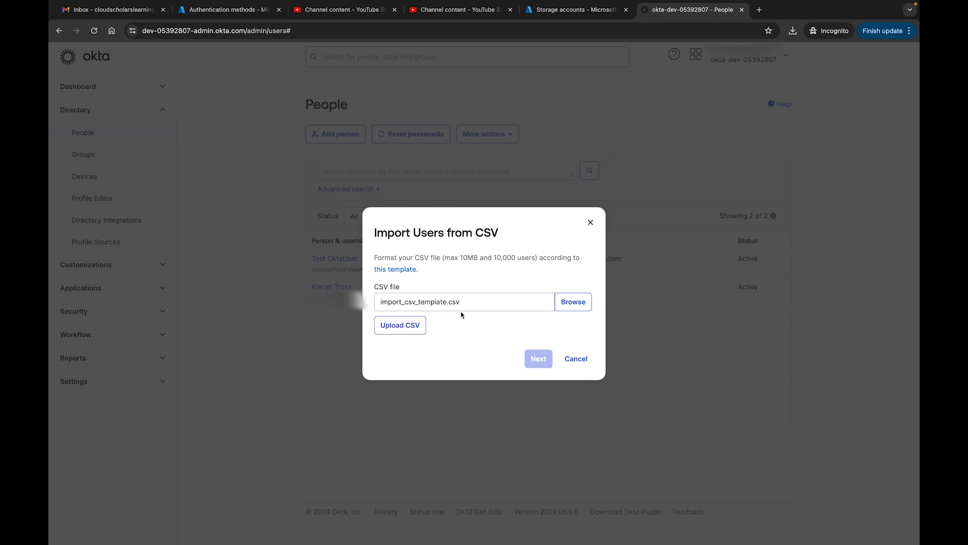
# Step: Switch to Okta's CSV user import and upload the import_csv_template.csv file, repeating the upload until it can be parsed
pyautogui.click(397, 328)
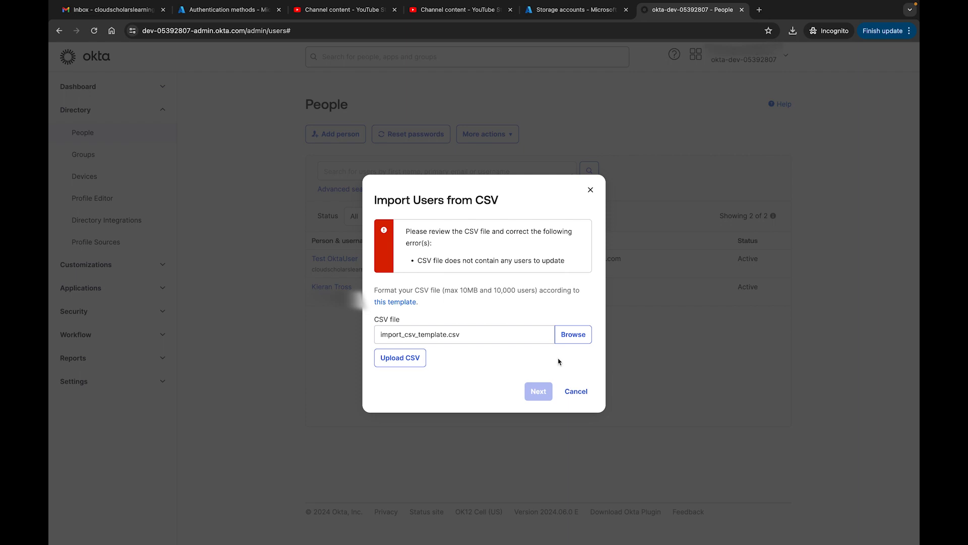
pyautogui.click(400, 358)
pyautogui.click(397, 359)
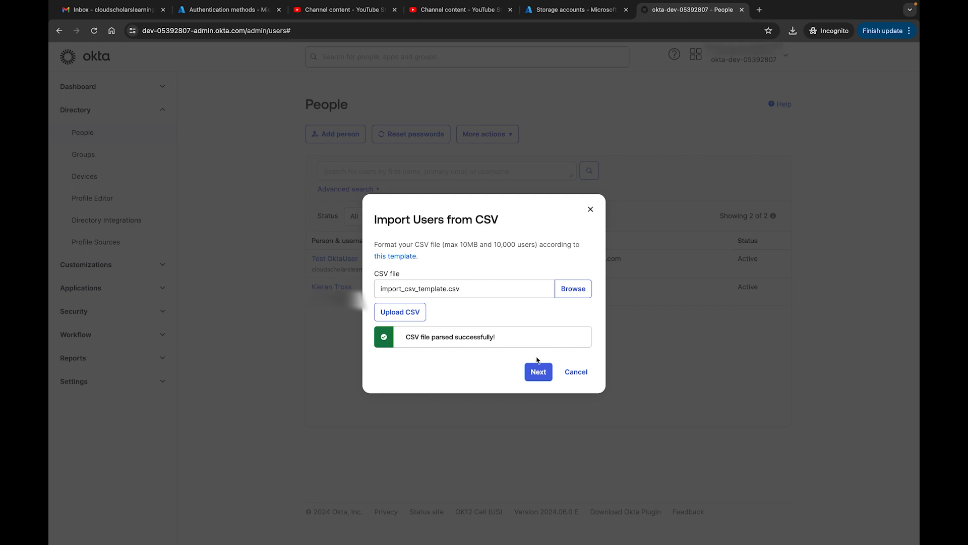
# Step: Import the users from the uploaded CSV with automatic activation left off, and reload the People list
pyautogui.click(538, 373)
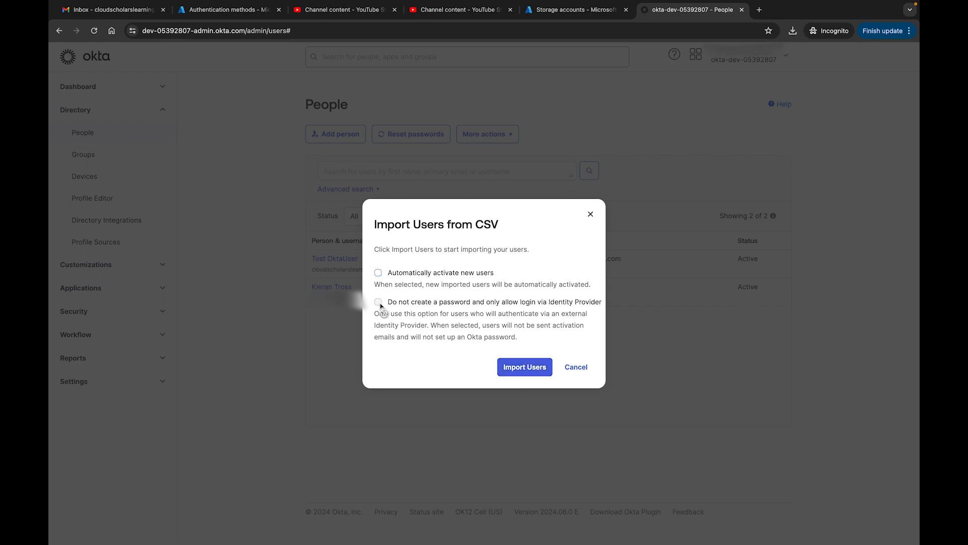
pyautogui.click(525, 367)
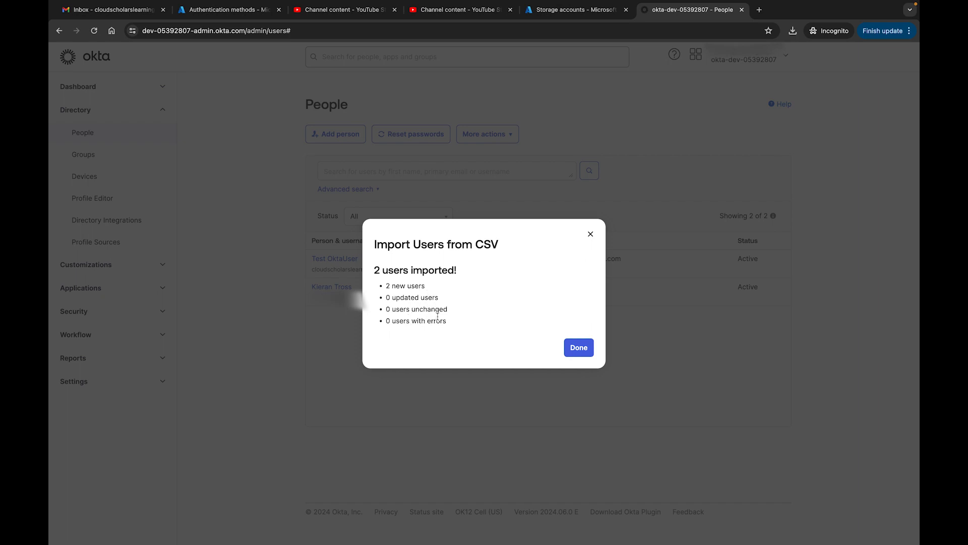
pyautogui.click(579, 347)
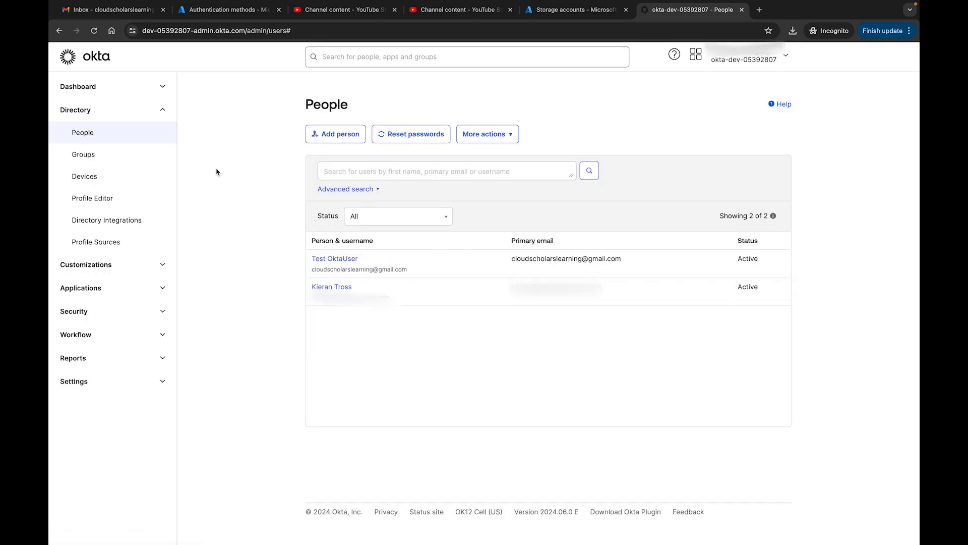
pyautogui.click(93, 32)
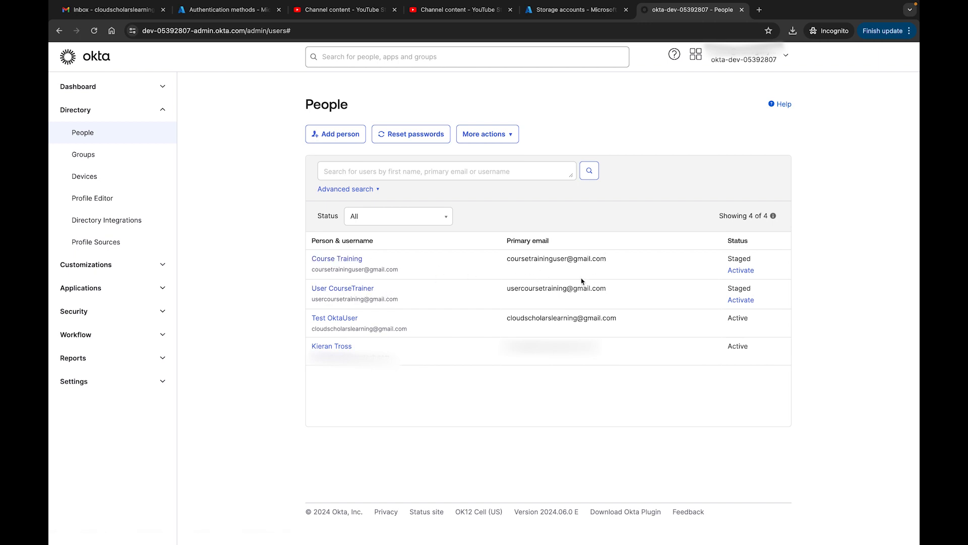
# Step: Activate the first staged user after previewing the user activation email, and reload the People list
pyautogui.click(741, 270)
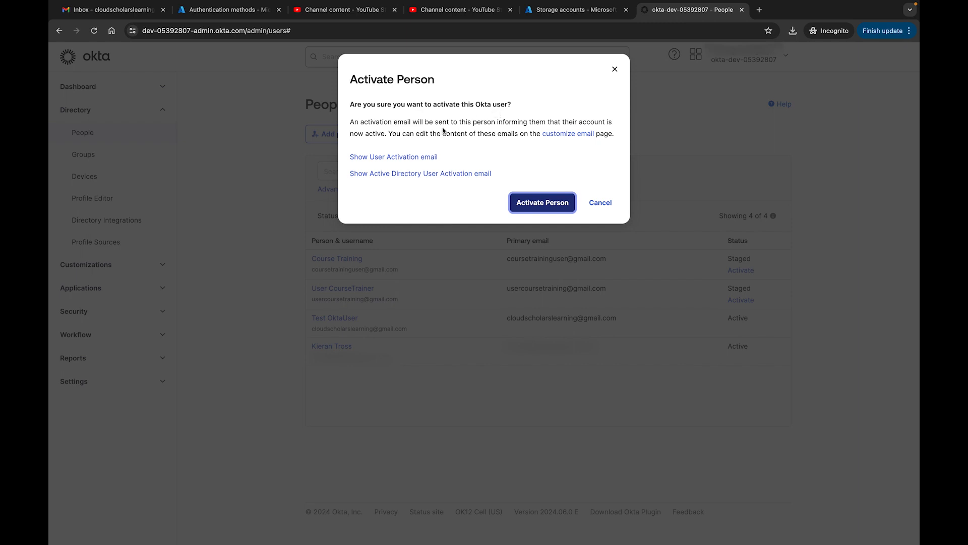
pyautogui.click(400, 161)
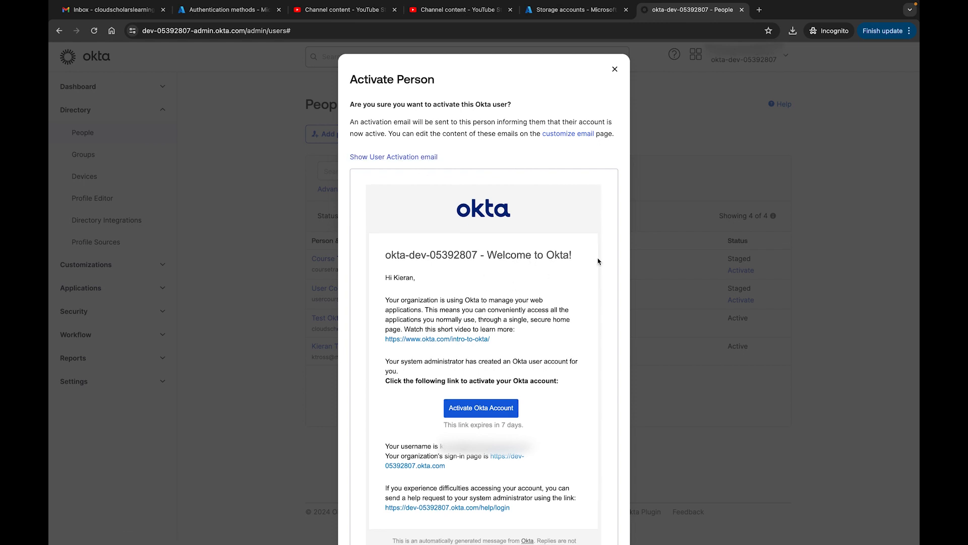
pyautogui.scroll(-10, 645, 258)
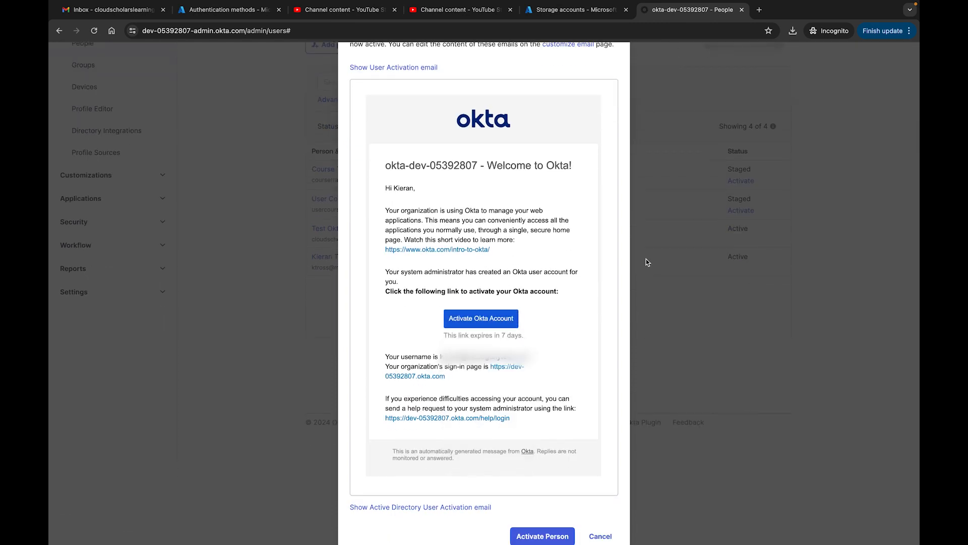
pyautogui.click(538, 527)
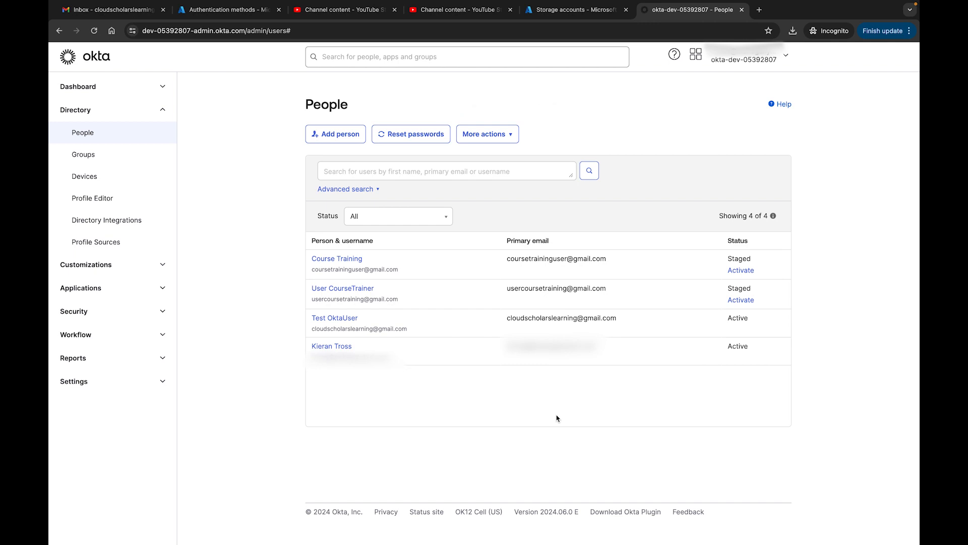
pyautogui.moveTo(81, 25)
pyautogui.click(95, 34)
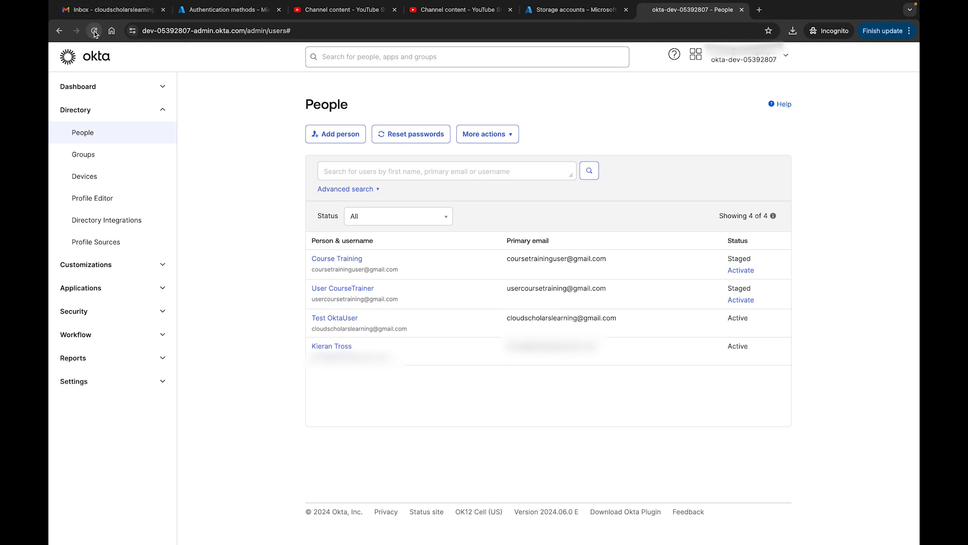